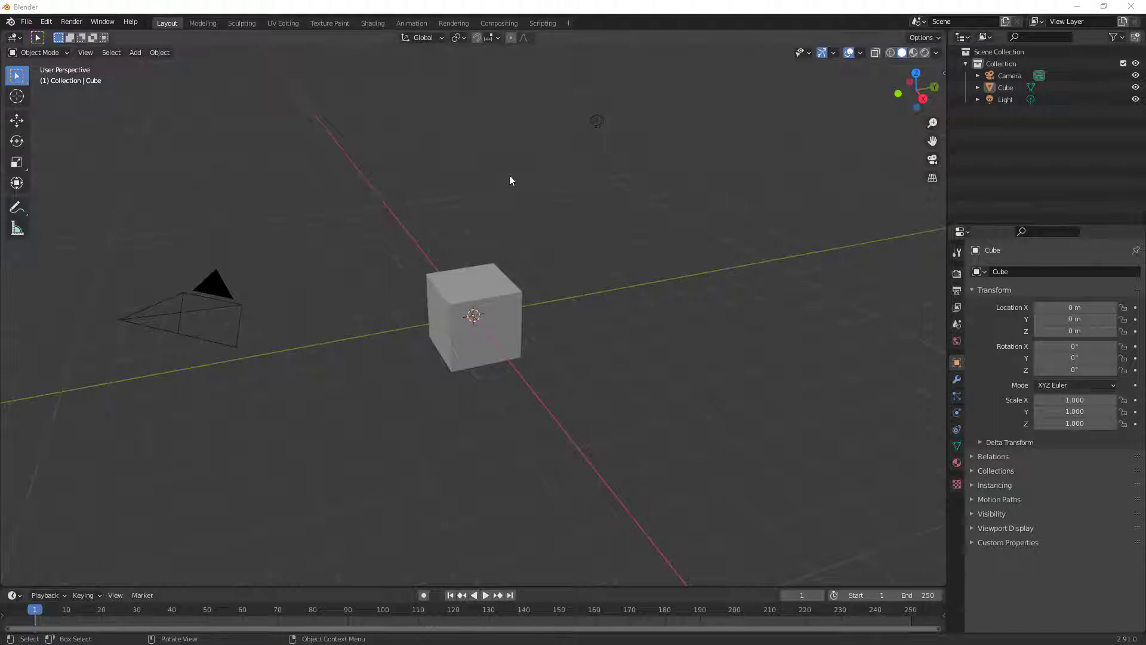
Orbit the view slightly around the default cube, camera and light.
click(541, 193)
middle_drag(551, 307, 593, 322)
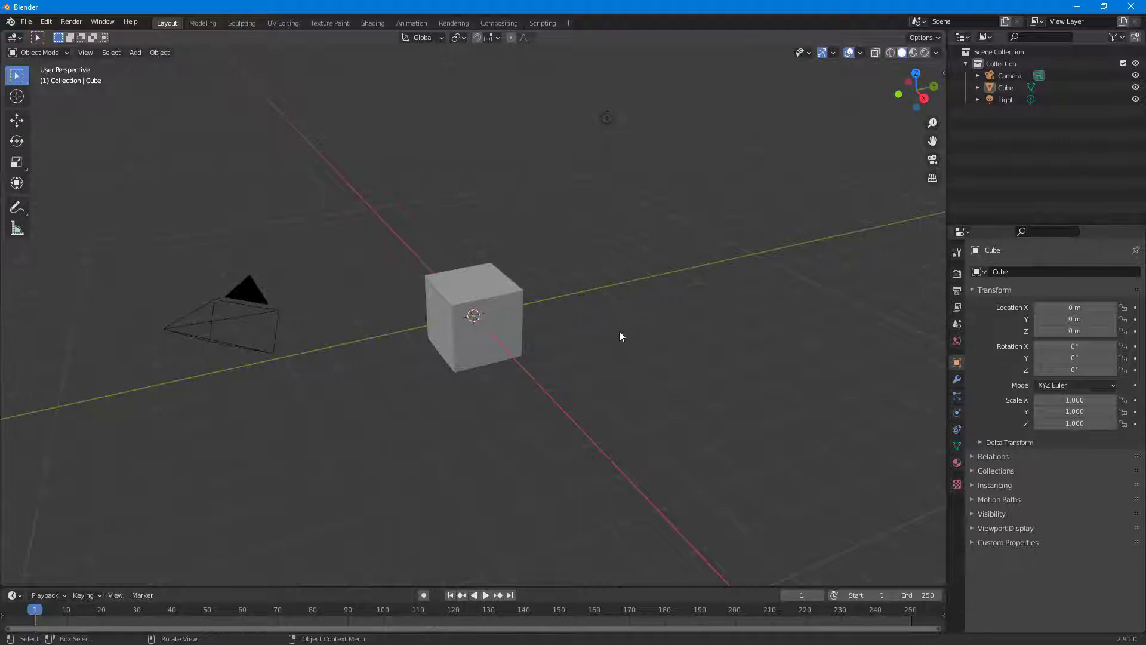
click(849, 53)
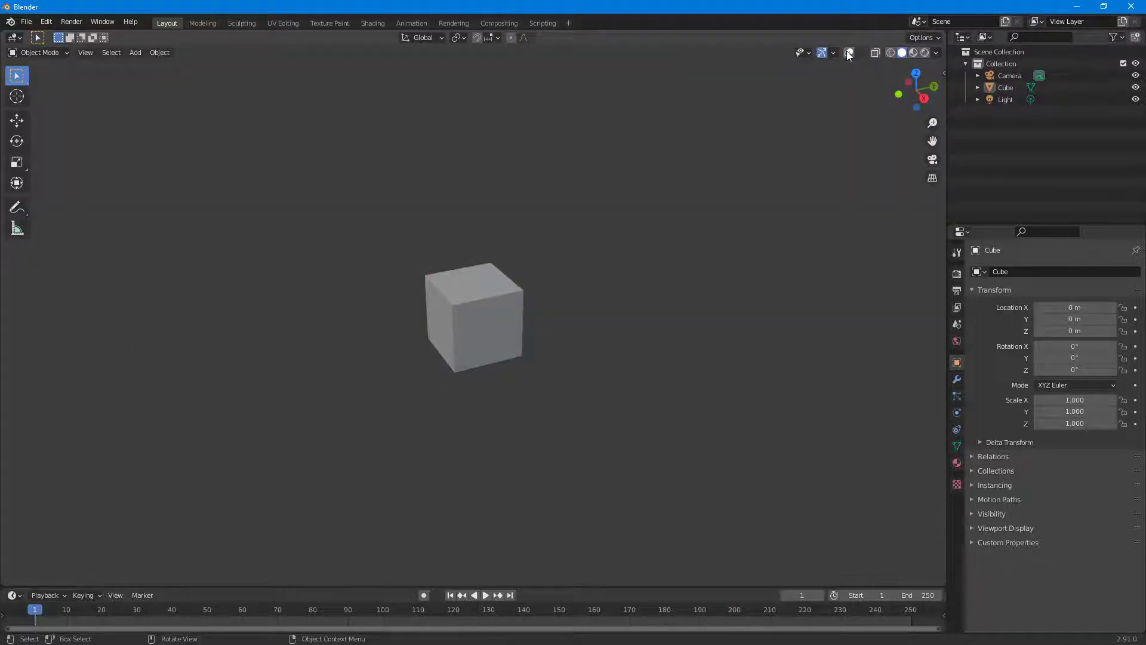
click(849, 53)
click(849, 53)
click(849, 53)
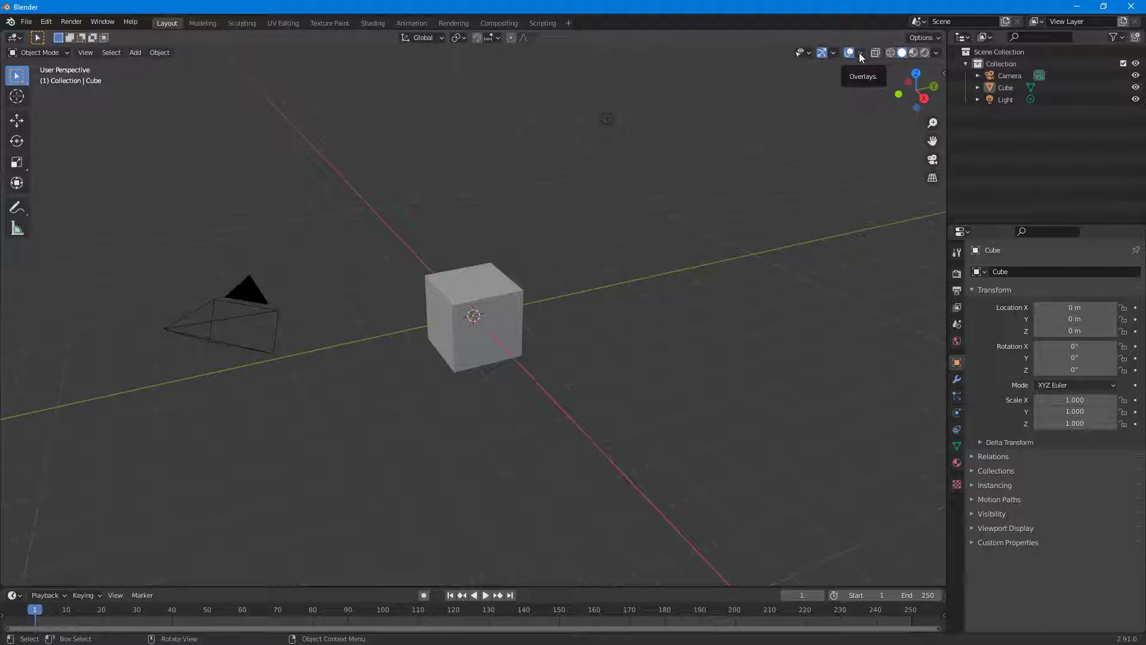
Turn on the X, Y and Z axis lines in the viewport overlays.
click(859, 54)
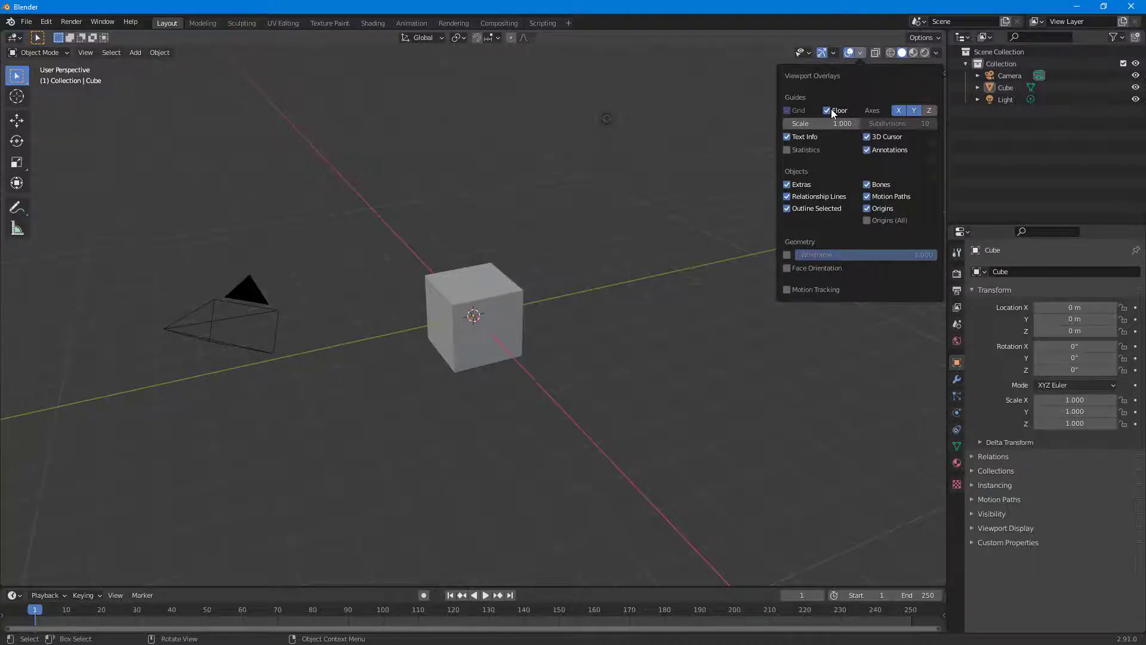
click(929, 111)
click(929, 111)
click(913, 110)
click(911, 110)
click(912, 112)
click(912, 112)
click(911, 112)
click(900, 111)
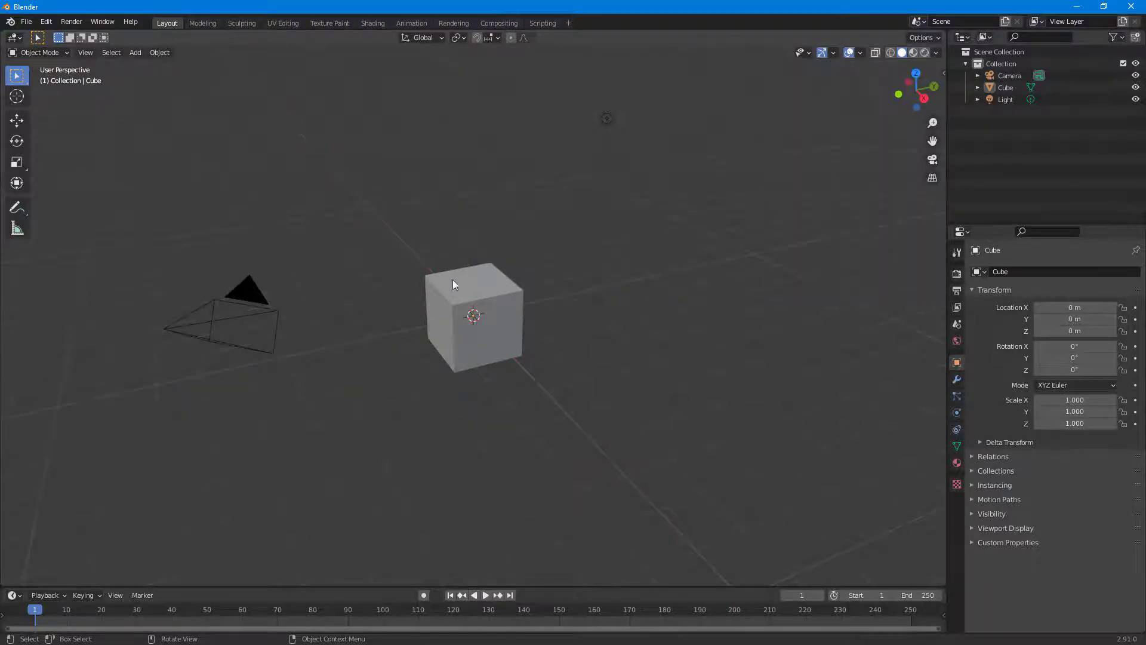
click(860, 53)
drag(894, 112, 909, 109)
click(928, 110)
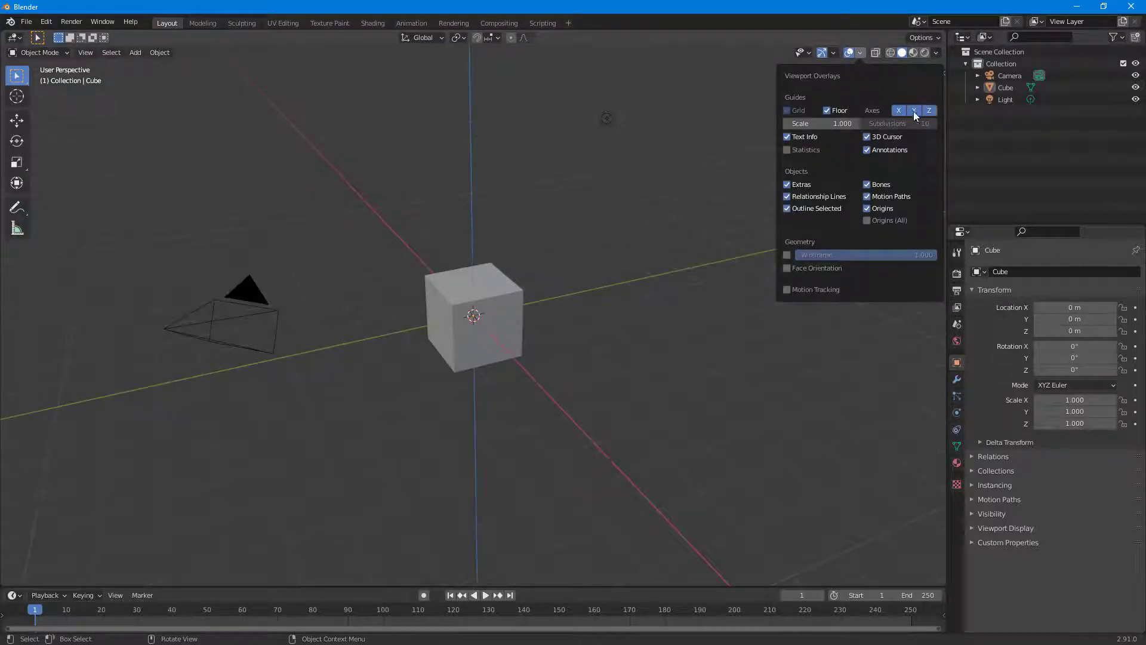
Increase the overlay floor grid scale to about 1.108.
mouse_move(546, 192)
middle_down()
mouse_move(524, 162)
mouse_move(557, 205)
middle_up()
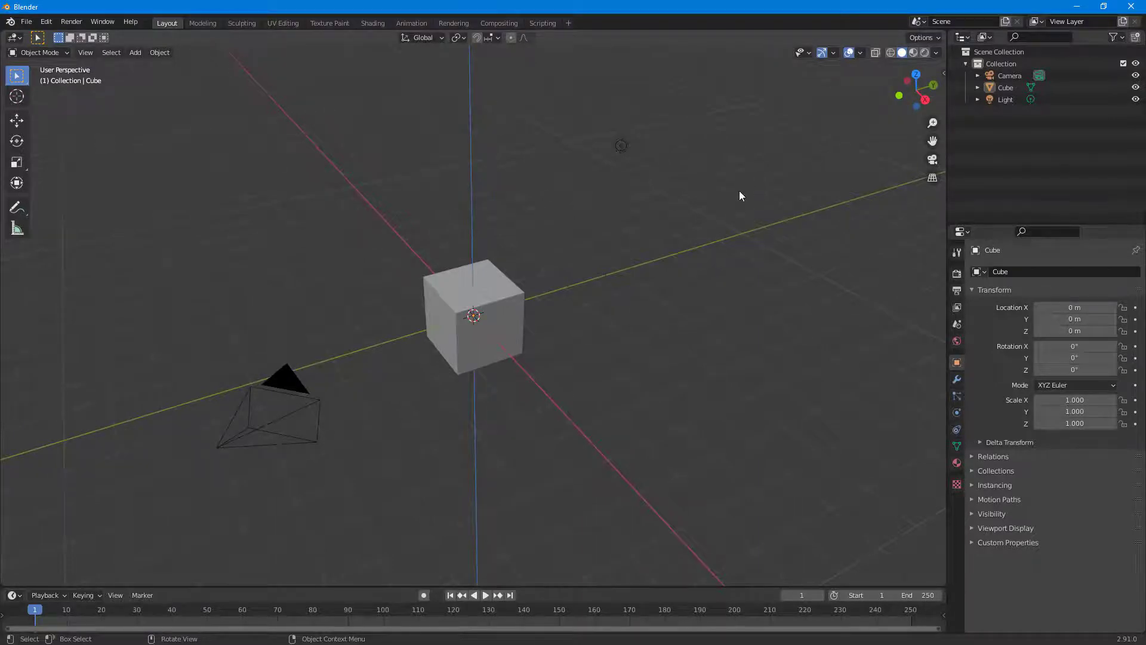
middle_drag(739, 196, 737, 184)
click(860, 52)
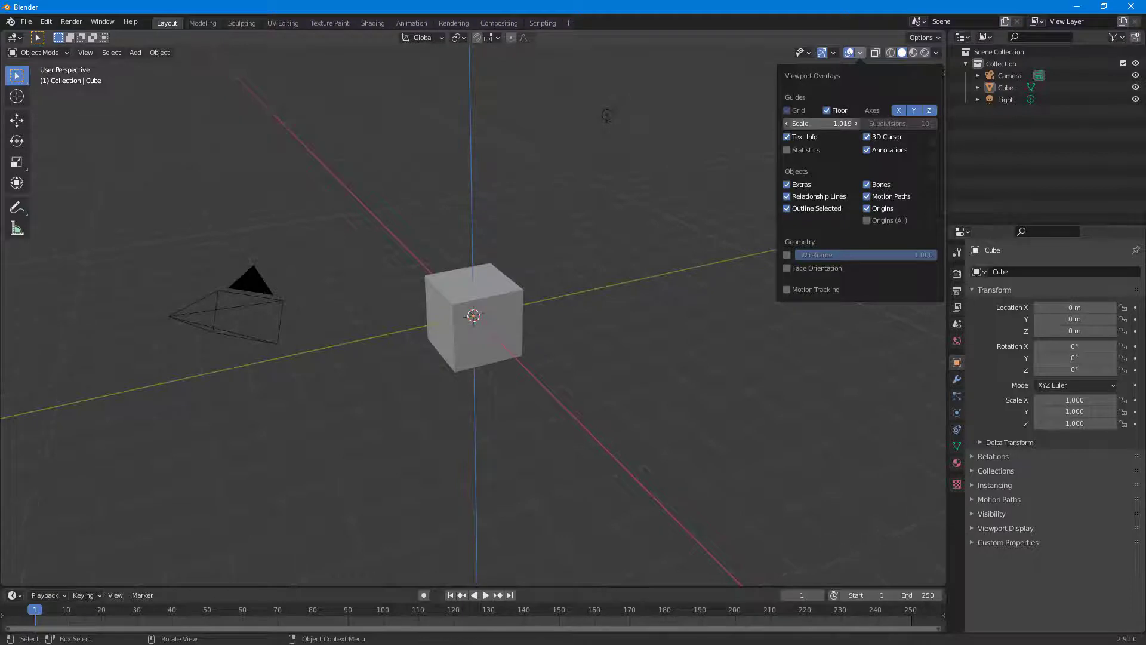
drag(821, 123, 910, 124)
mouse_move(841, 123)
mouse_down()
mouse_move(873, 123)
mouse_move(830, 123)
mouse_up()
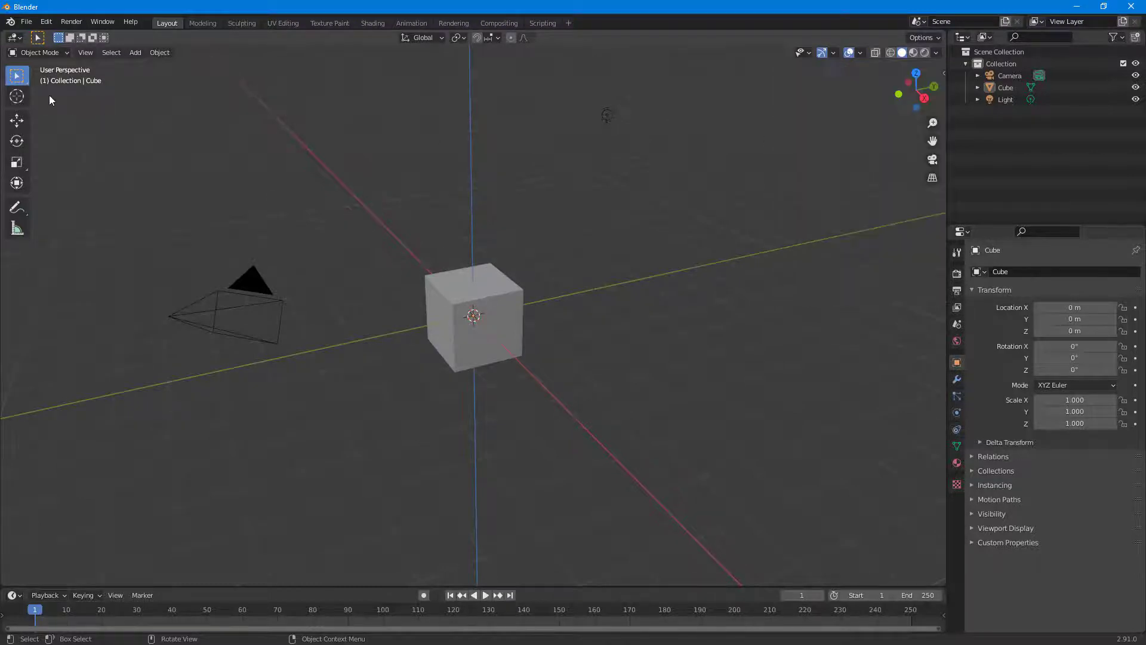
Toggle Text Info and the 3D Cursor off and back on, then show Statistics.
click(861, 53)
click(812, 137)
click(811, 138)
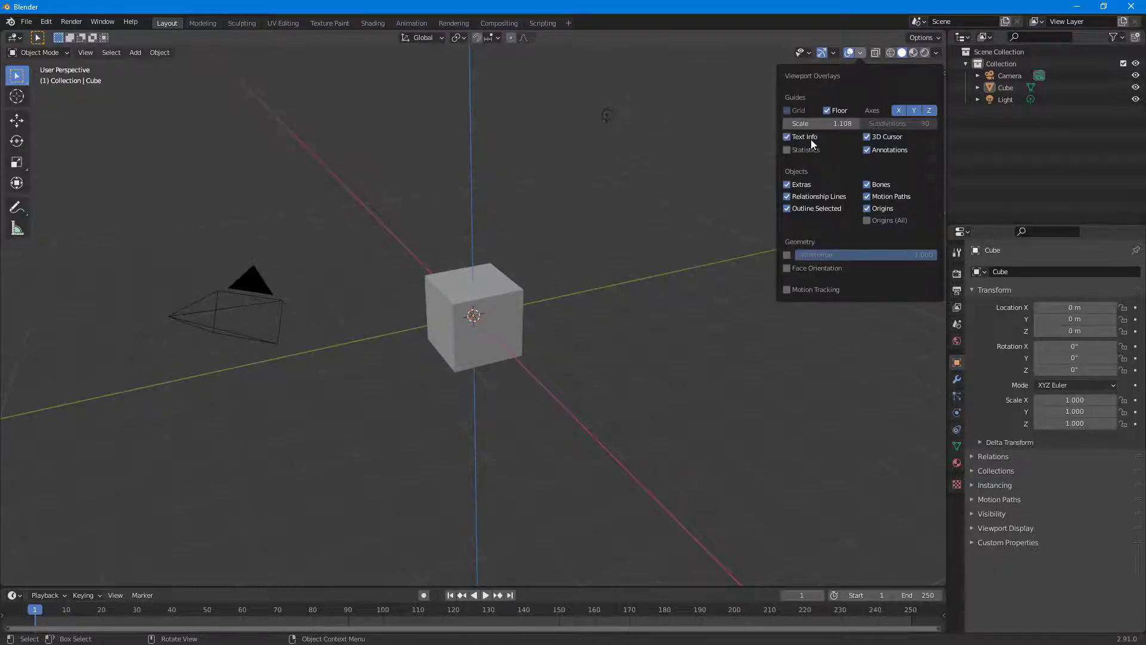
click(897, 143)
click(897, 143)
click(802, 149)
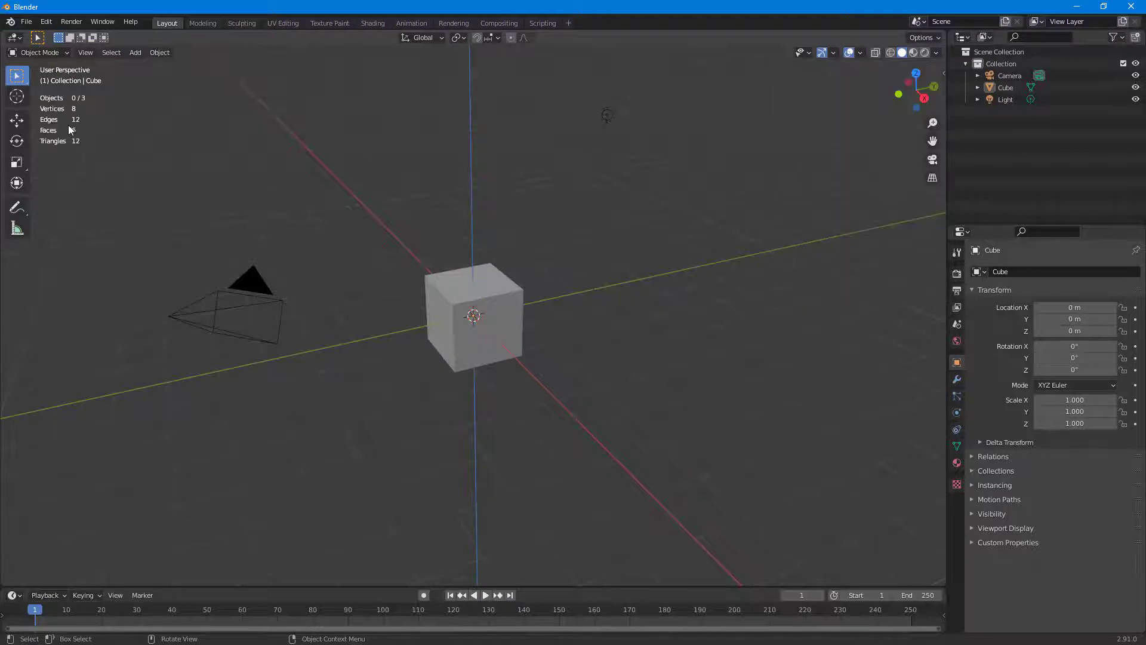
Hide Statistics again and toggle Extras repeatedly, leaving them shown.
click(859, 53)
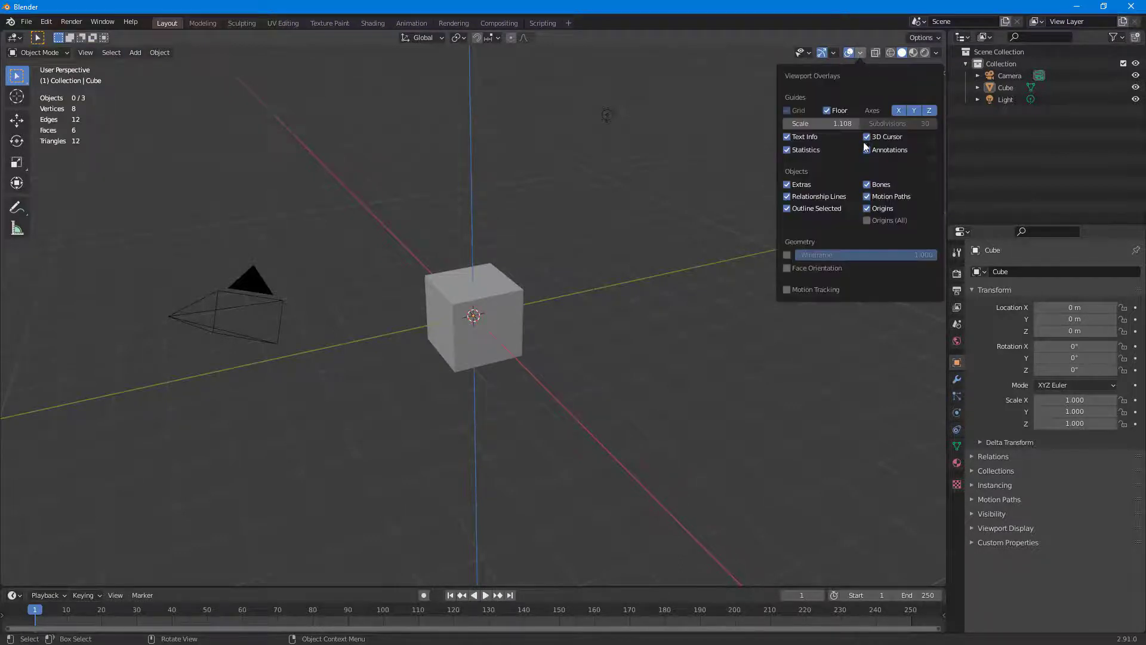
click(813, 150)
click(813, 185)
click(808, 184)
click(810, 186)
click(811, 187)
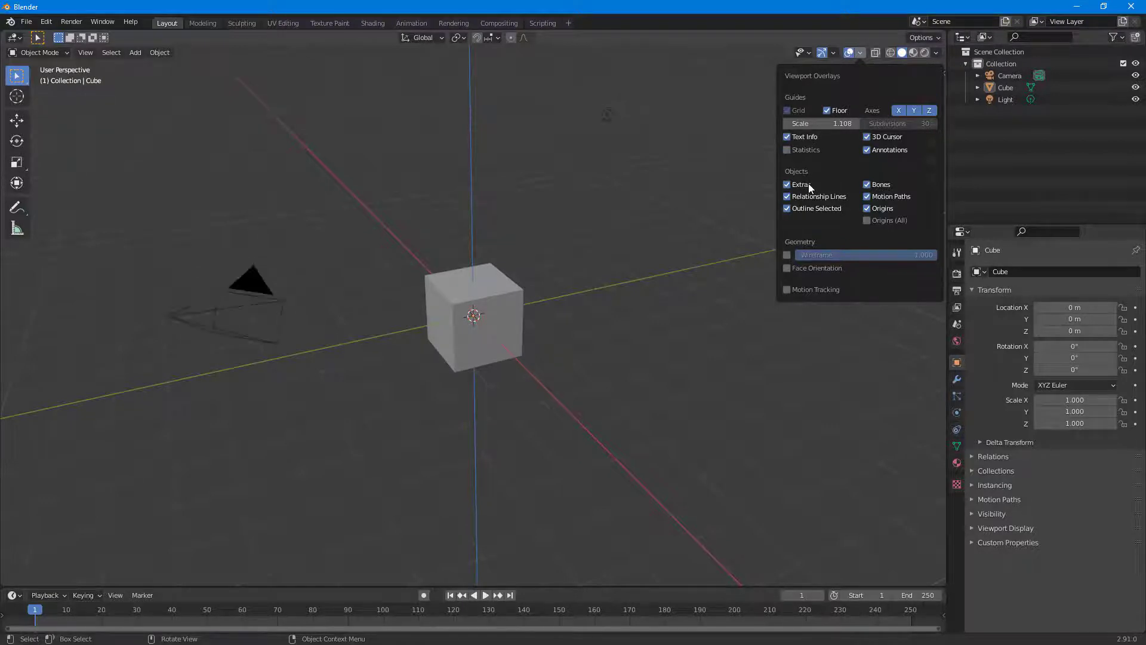
click(809, 186)
click(810, 186)
Toggle the bones, motion paths and relationship lines overlays, leaving them as they were.
drag(870, 186, 871, 193)
click(837, 199)
click(837, 199)
scroll(613, 315, up, 5)
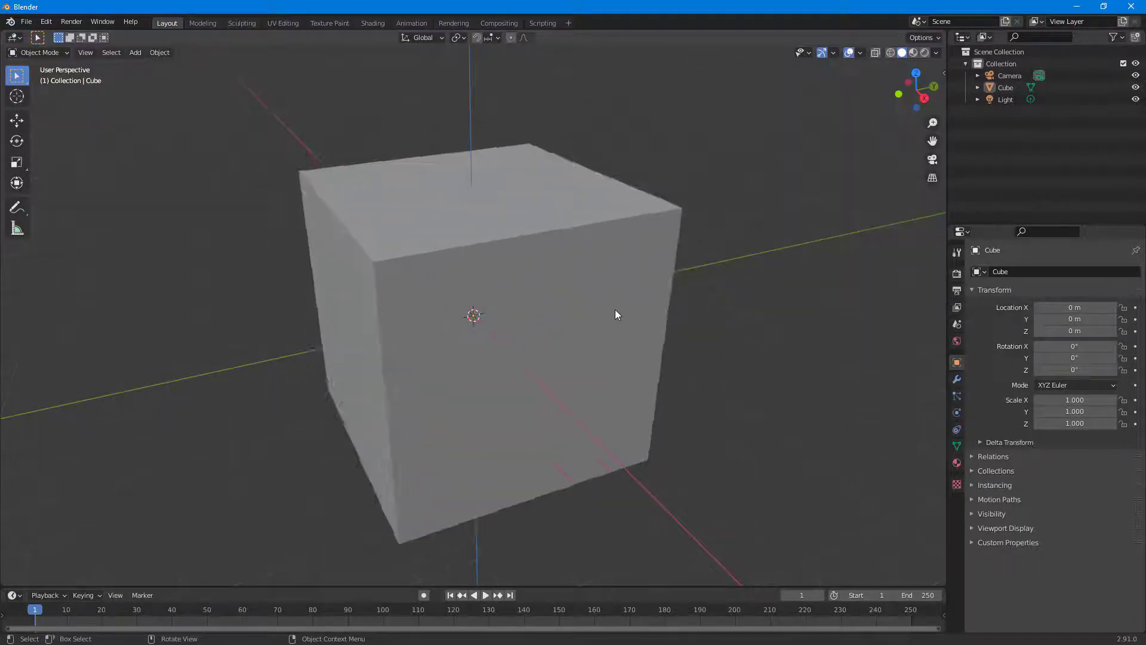
Enable the Wireframe overlay at 1.000 strength and orbit to view the cube's edges.
click(860, 53)
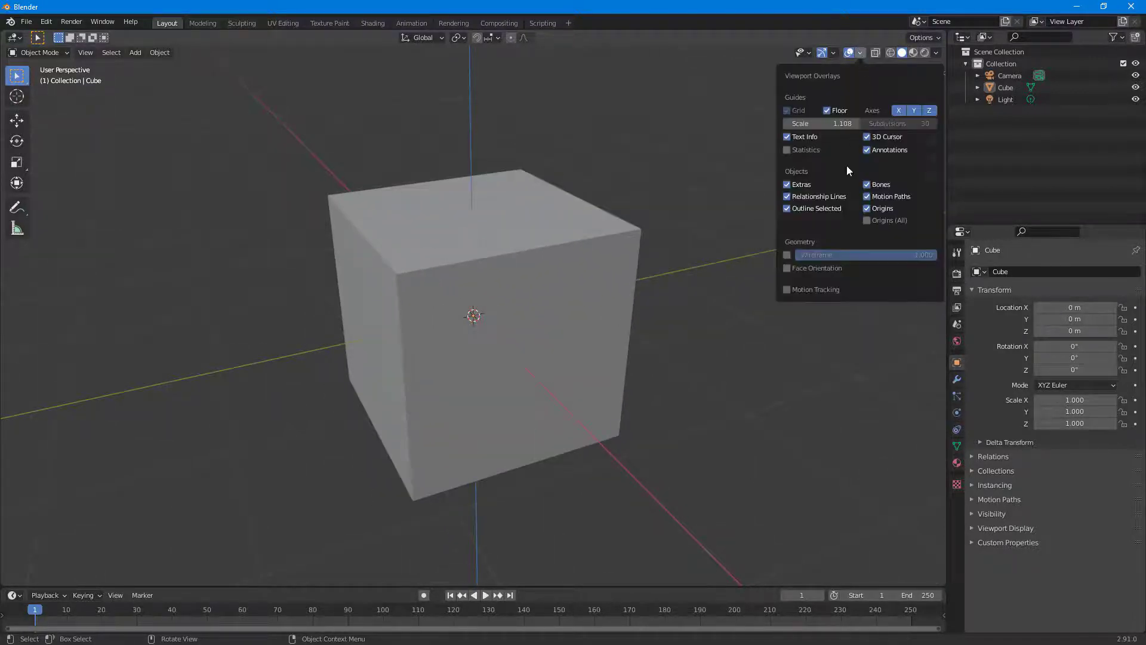
click(787, 255)
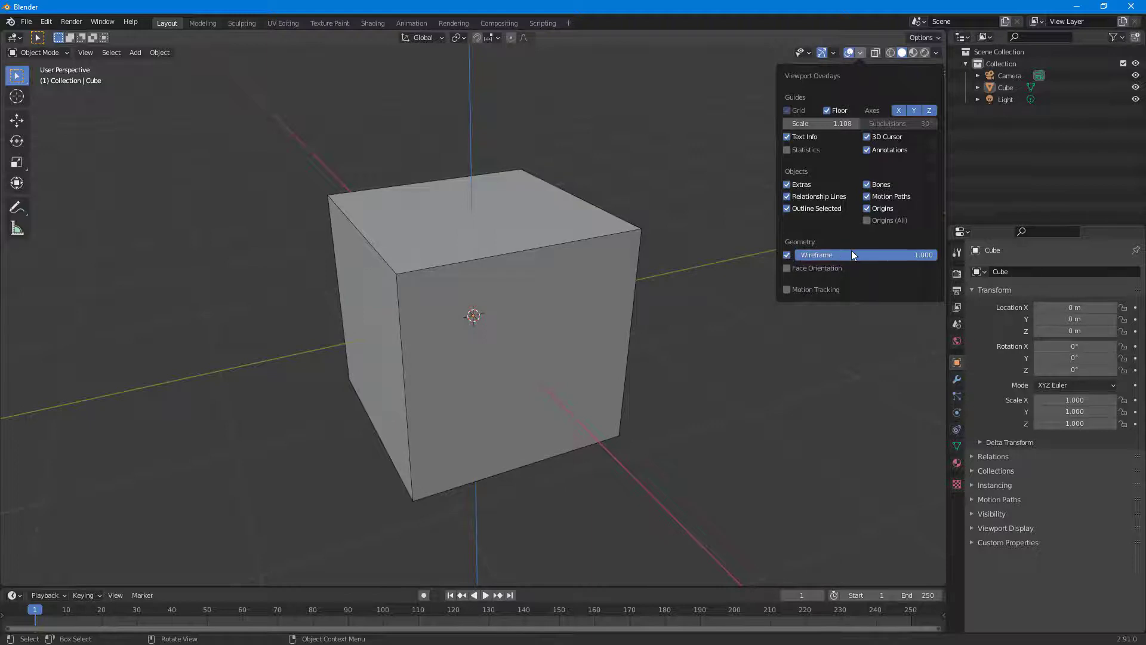
drag(851, 254, 711, 254)
mouse_move(818, 257)
mouse_down()
mouse_move(884, 254)
mouse_move(817, 262)
mouse_up()
middle_drag(499, 274, 561, 283)
middle_drag(687, 242, 568, 237)
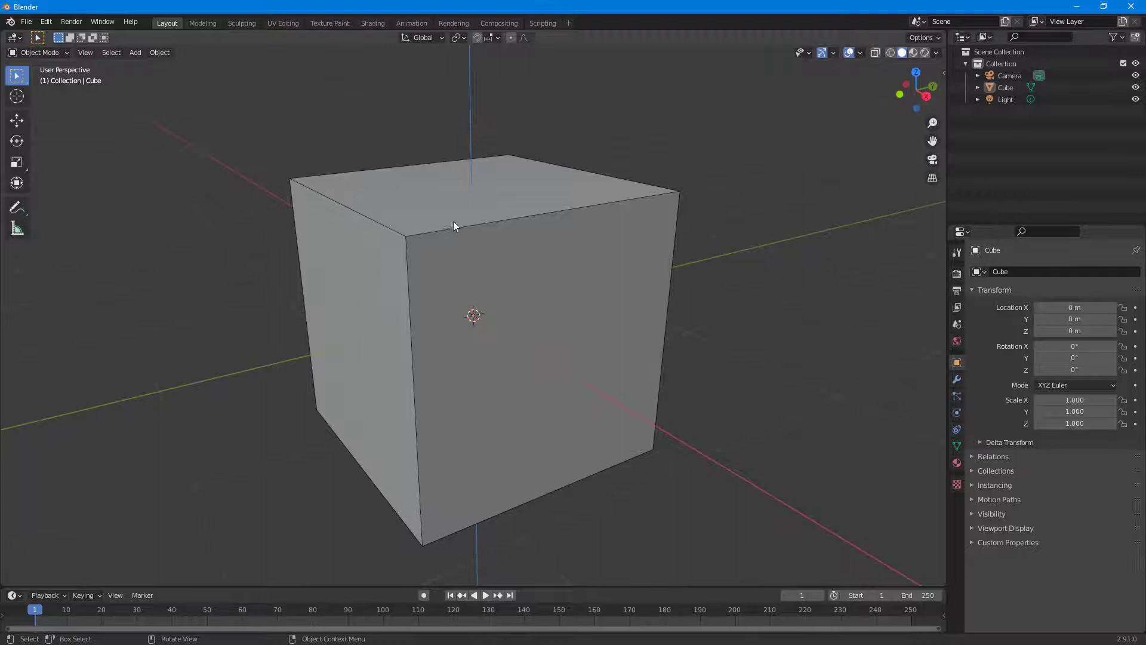
Show wireframe and Face Orientation, orbit to inspect, then switch Face Orientation off.
click(860, 54)
click(787, 254)
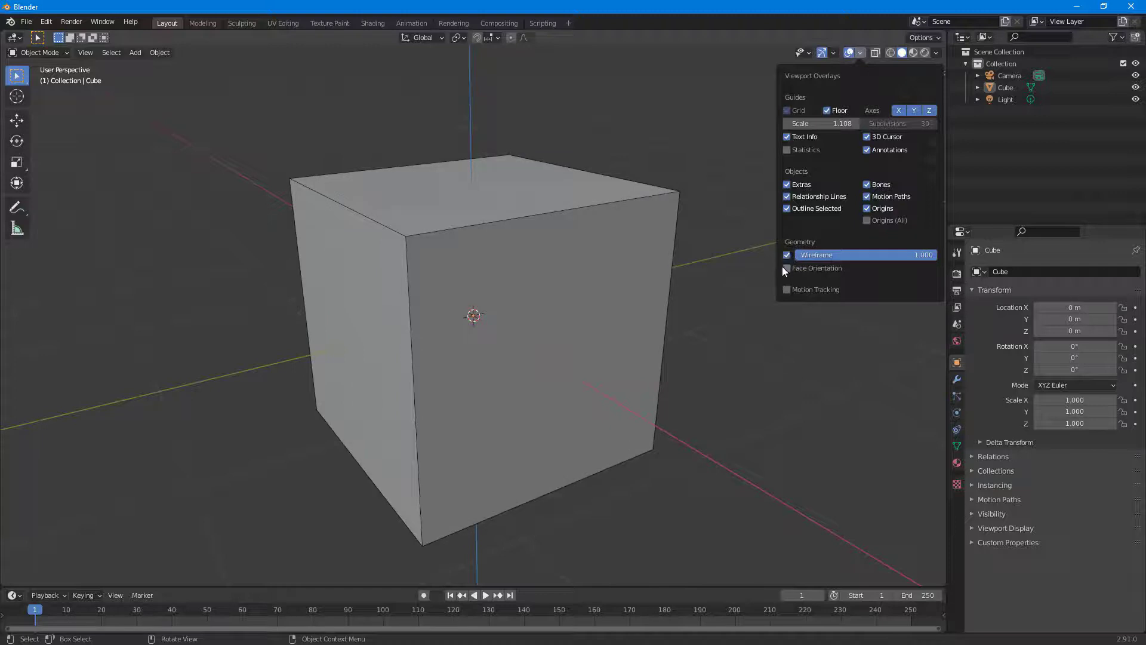
click(786, 267)
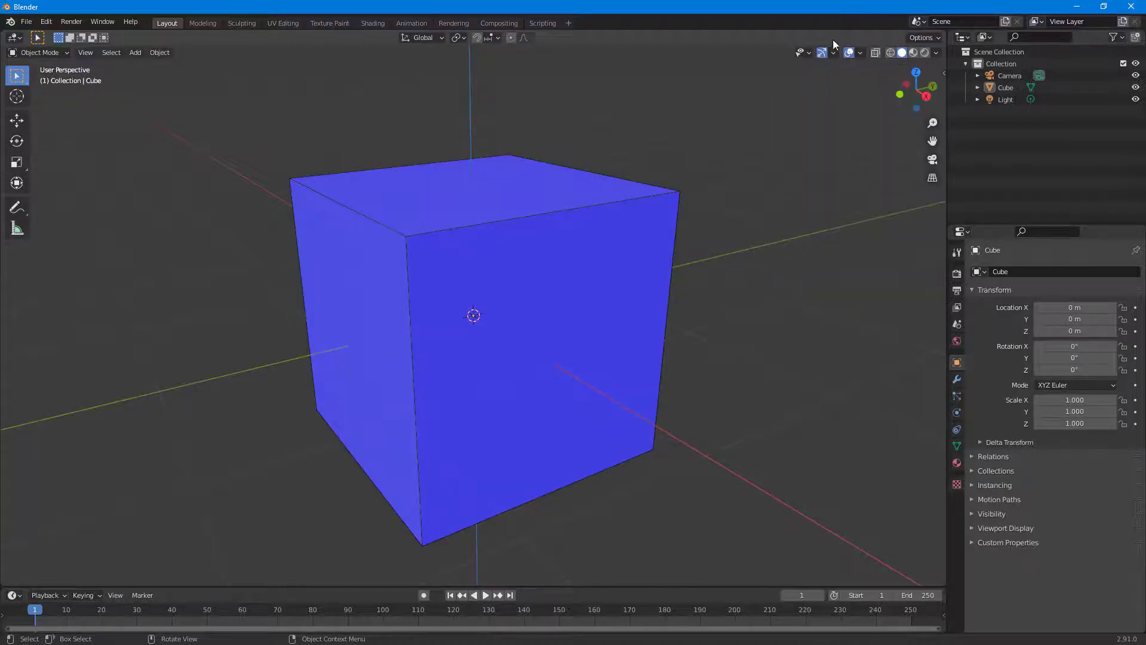
middle_drag(803, 245, 505, 285)
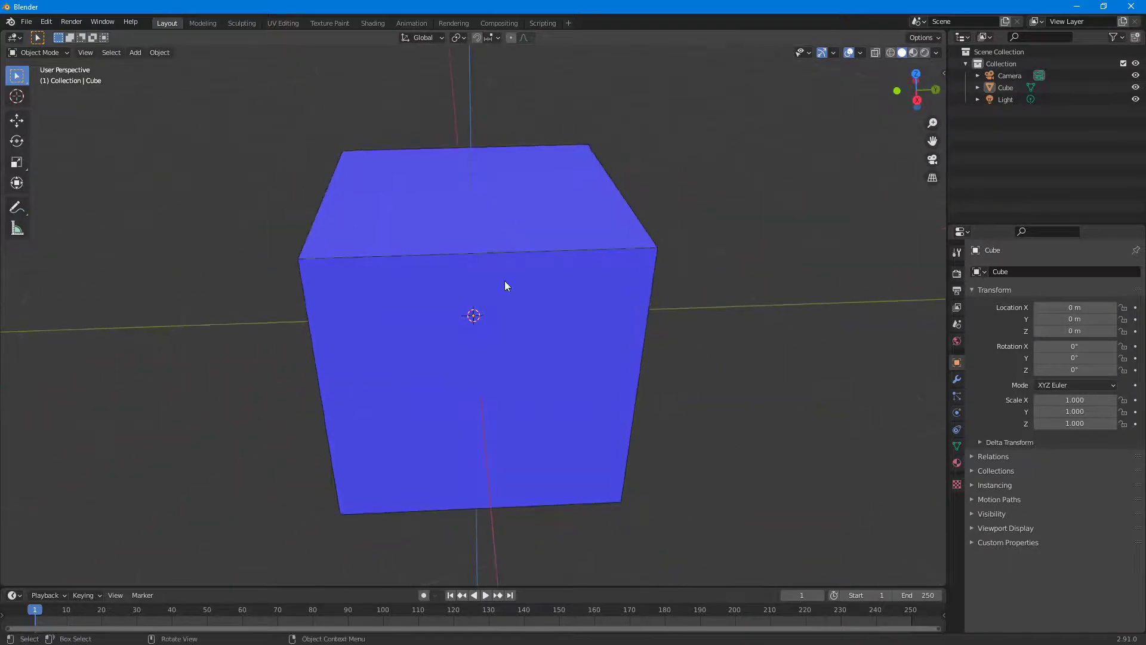
middle_drag(768, 281, 857, 190)
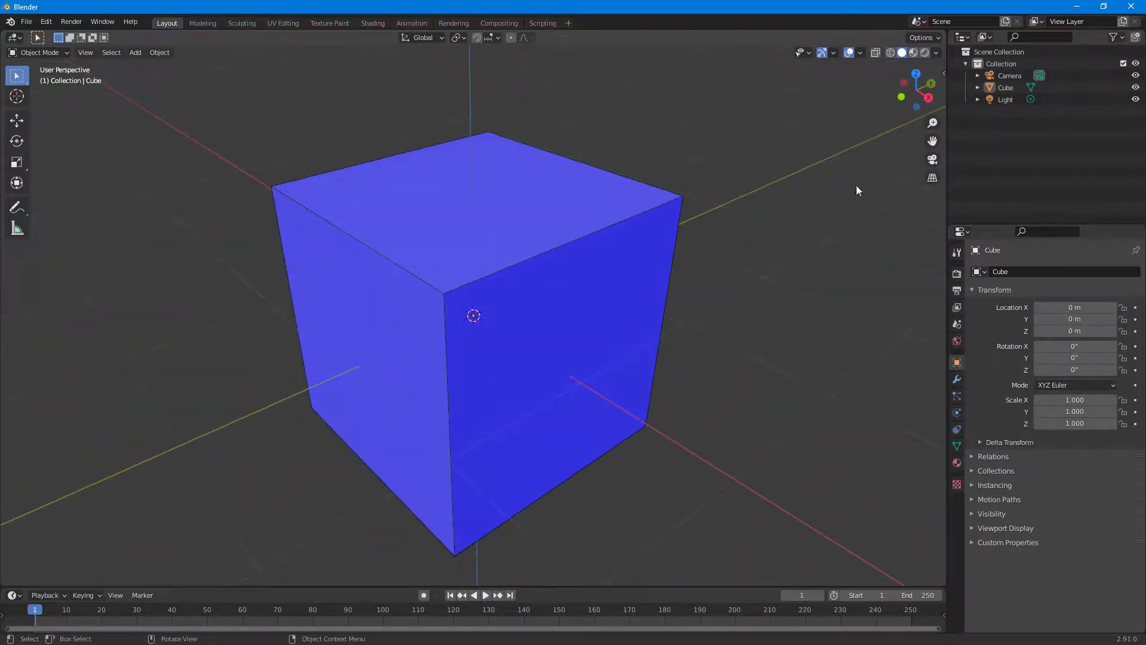
click(860, 53)
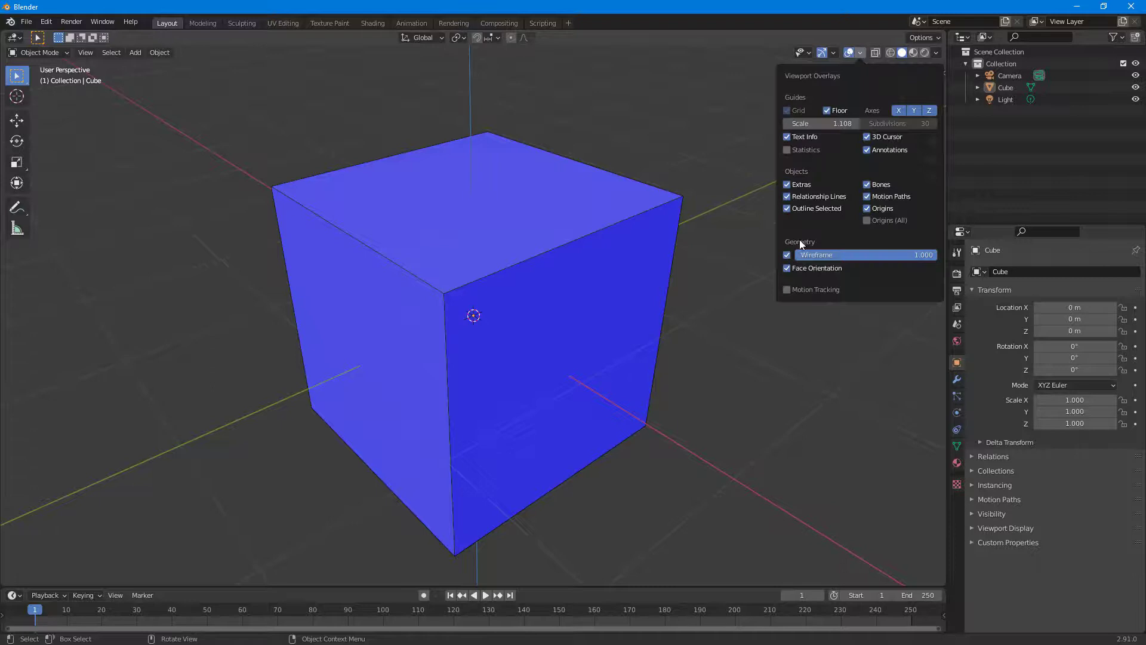
click(788, 271)
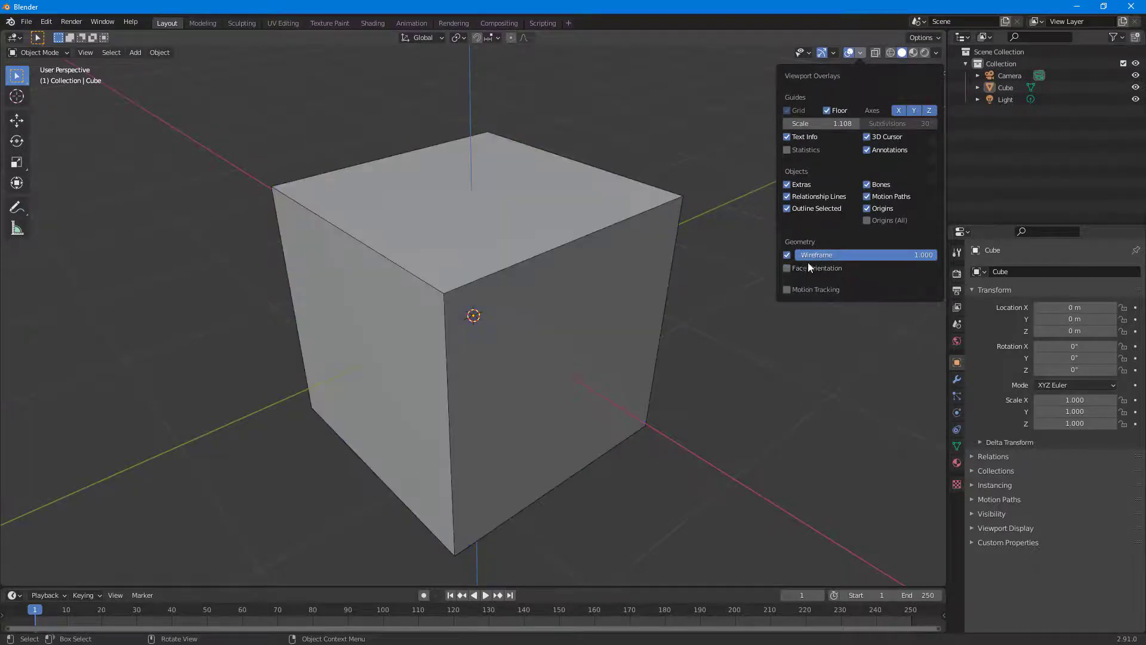
Try Motion Tracking with marker names and camera path, then turn it and Wireframe off.
click(788, 290)
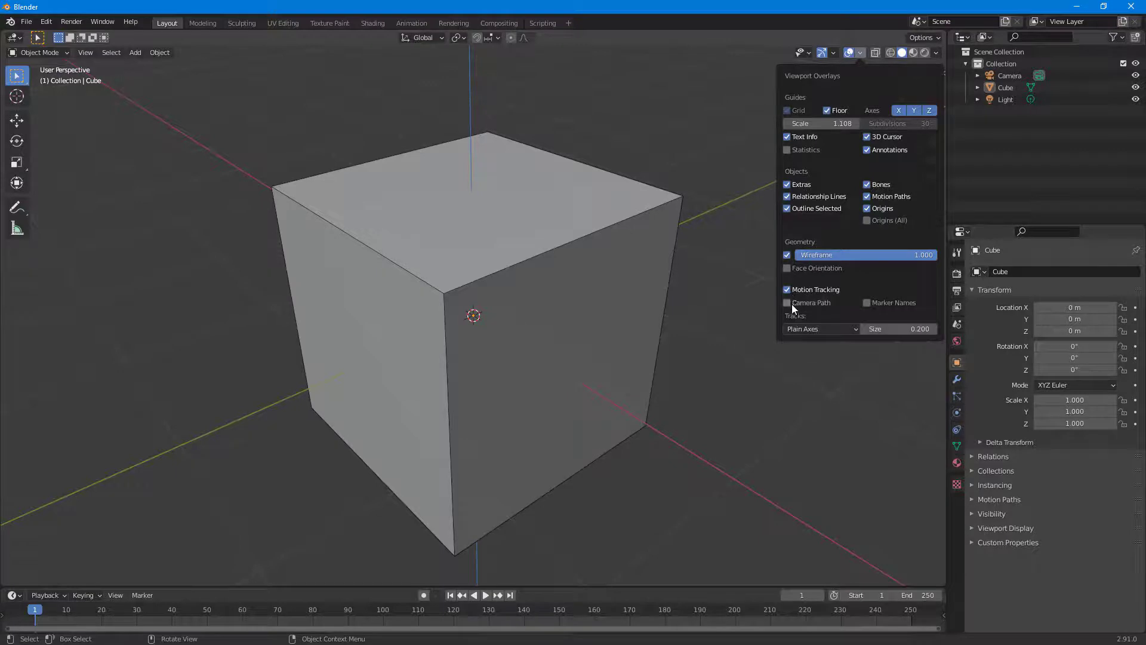
click(866, 303)
click(811, 303)
click(867, 302)
click(835, 291)
click(786, 255)
click(785, 255)
click(786, 256)
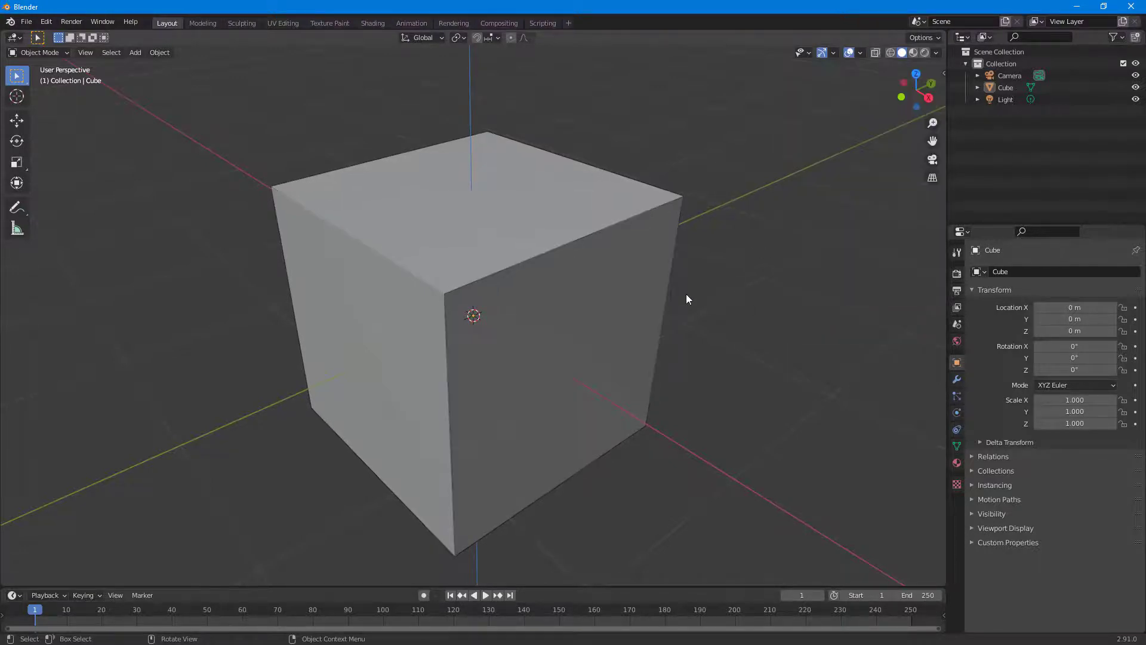
Orbit around the cube and enable X-ray see-through shading.
scroll(687, 290, down, 6)
middle_drag(676, 288, 652, 278)
scroll(598, 288, up, 5)
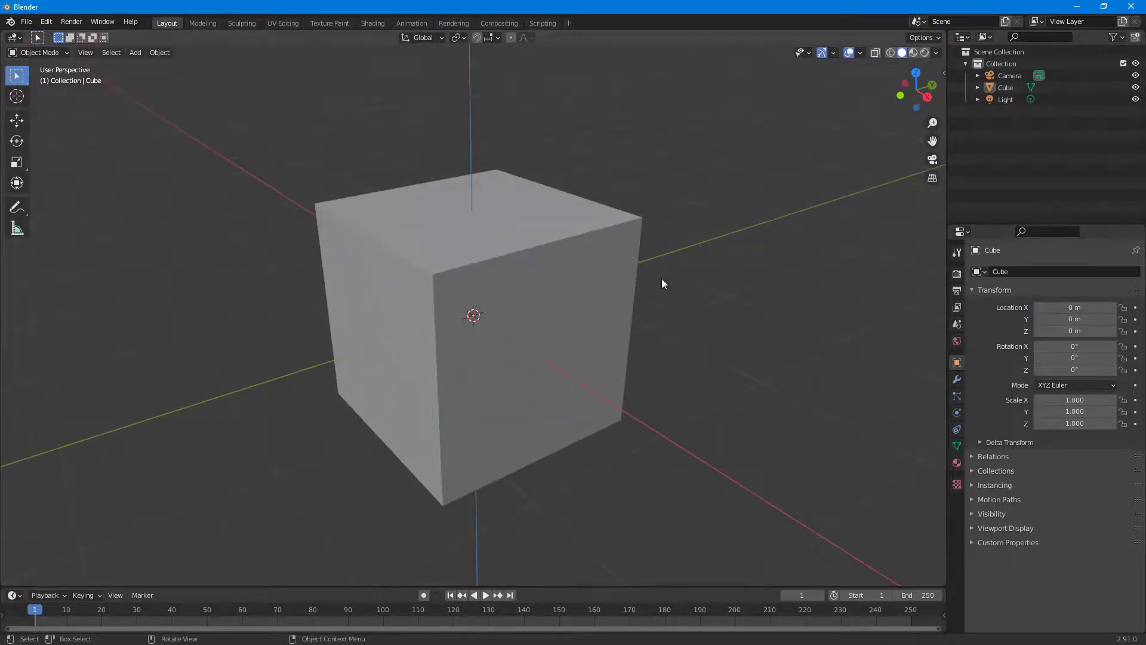
middle_drag(650, 330, 701, 305)
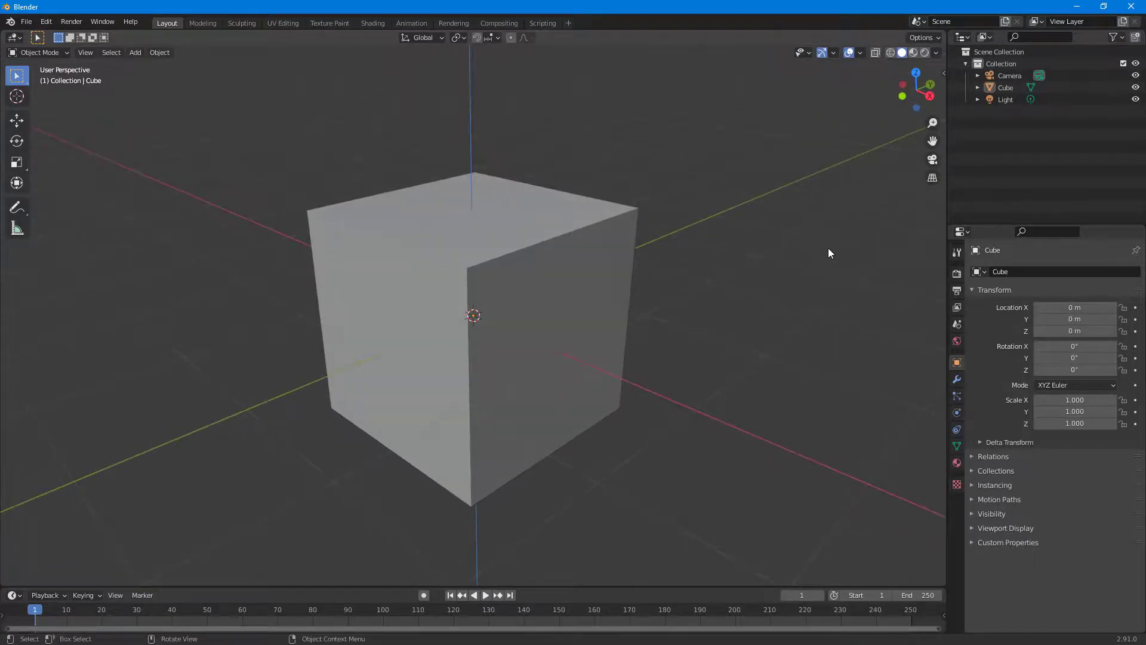
middle_drag(814, 239, 785, 247)
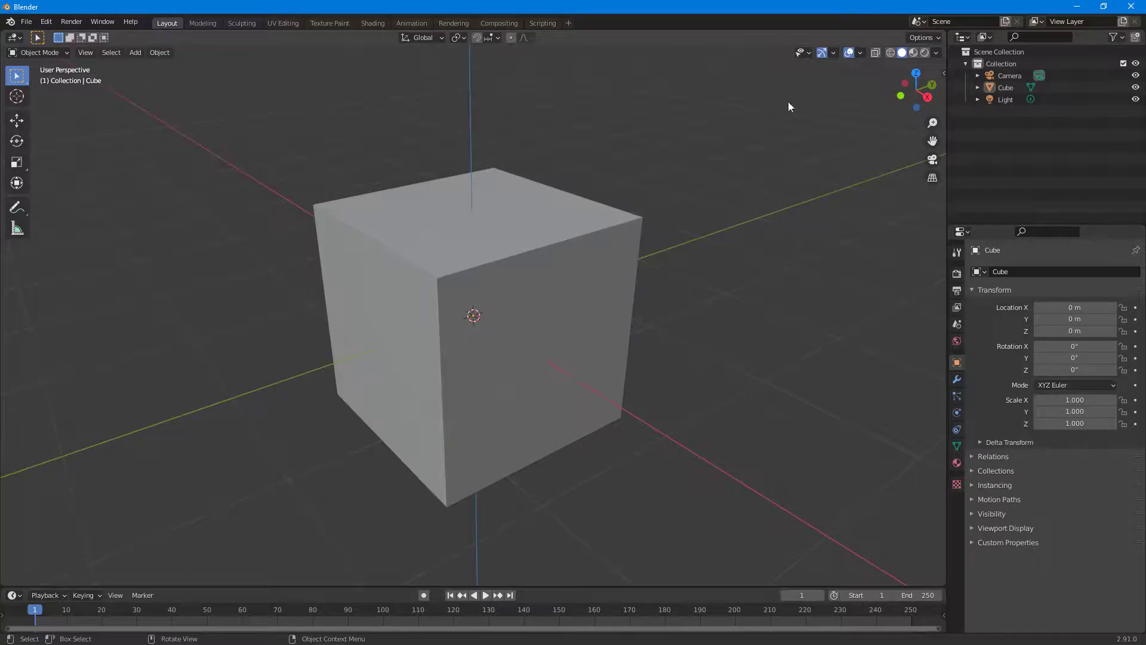
click(874, 53)
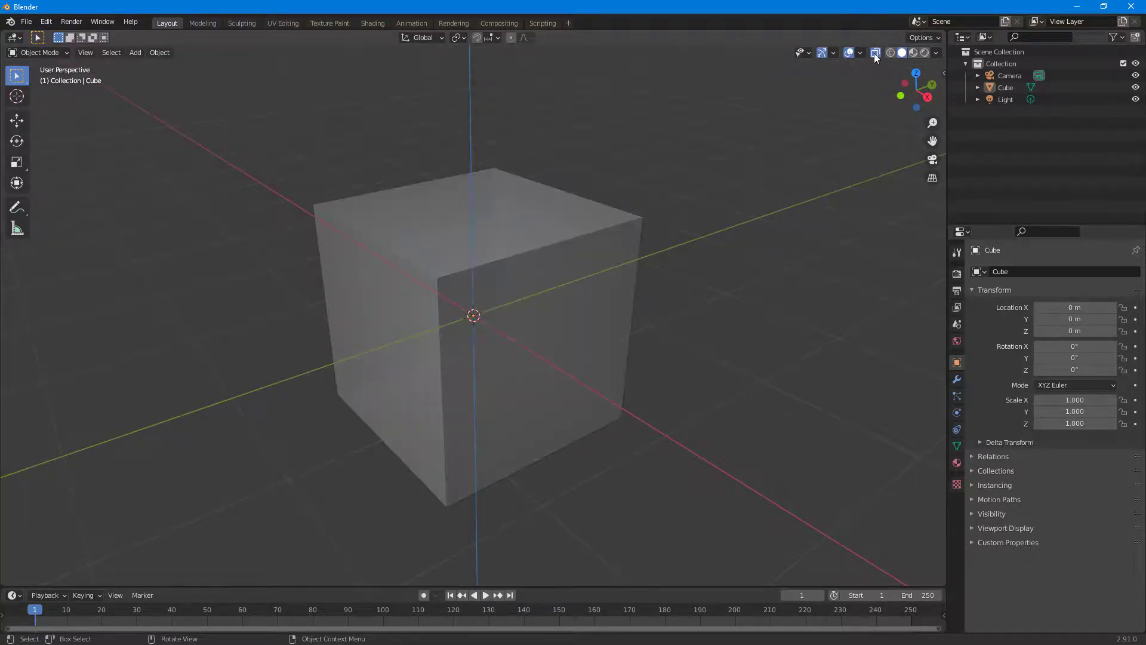
mouse_move(679, 232)
middle_down()
mouse_move(698, 235)
mouse_move(678, 239)
middle_up()
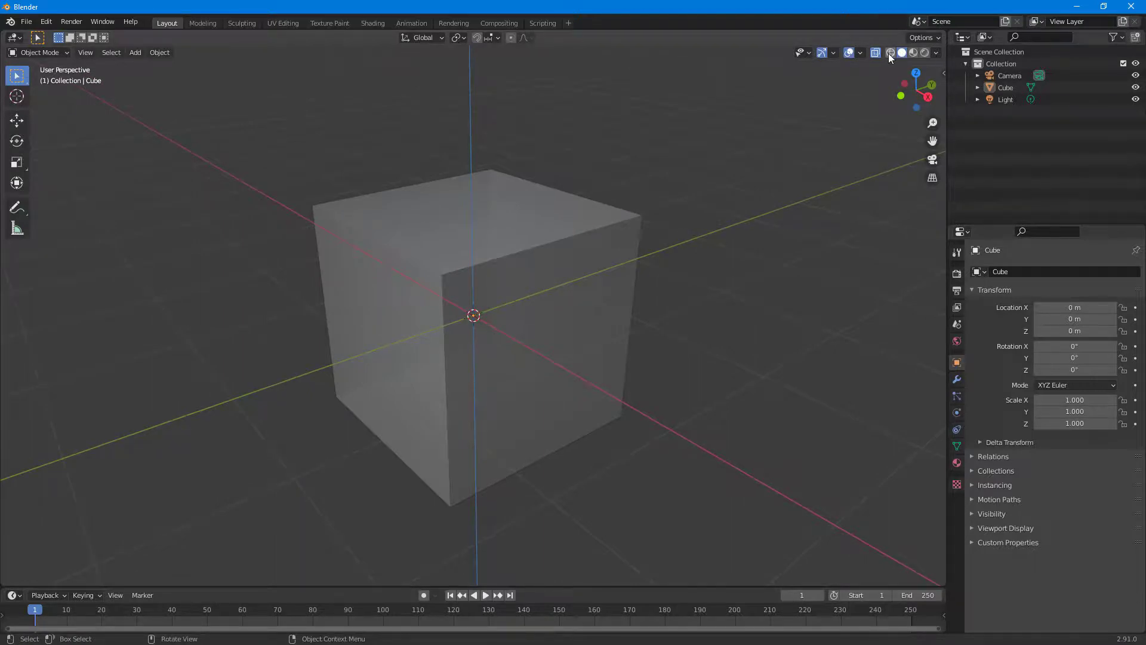
Turn the Wireframe overlay back on and zoom in on the cube.
click(861, 53)
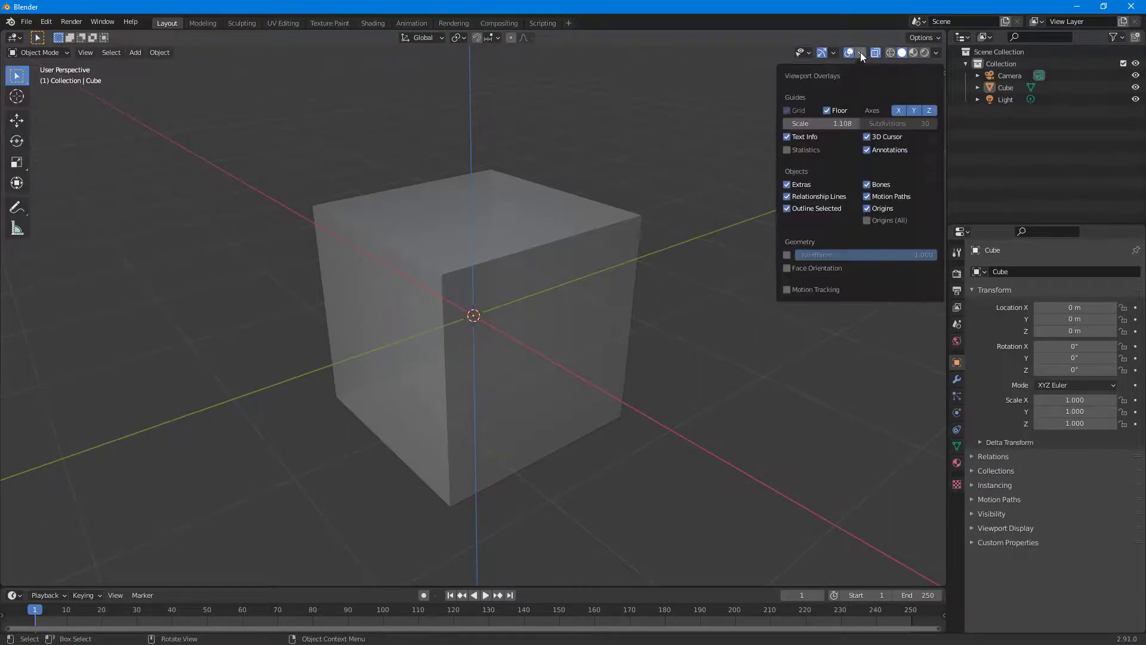
click(787, 256)
scroll(497, 345, up, 6)
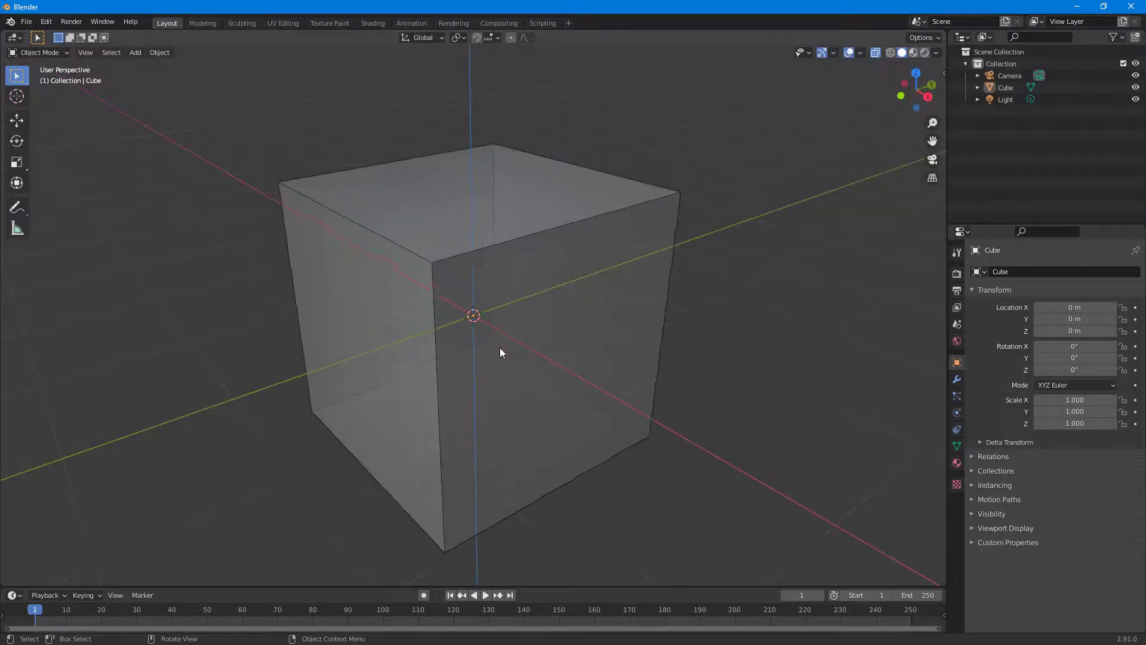
middle_drag(511, 363, 519, 362)
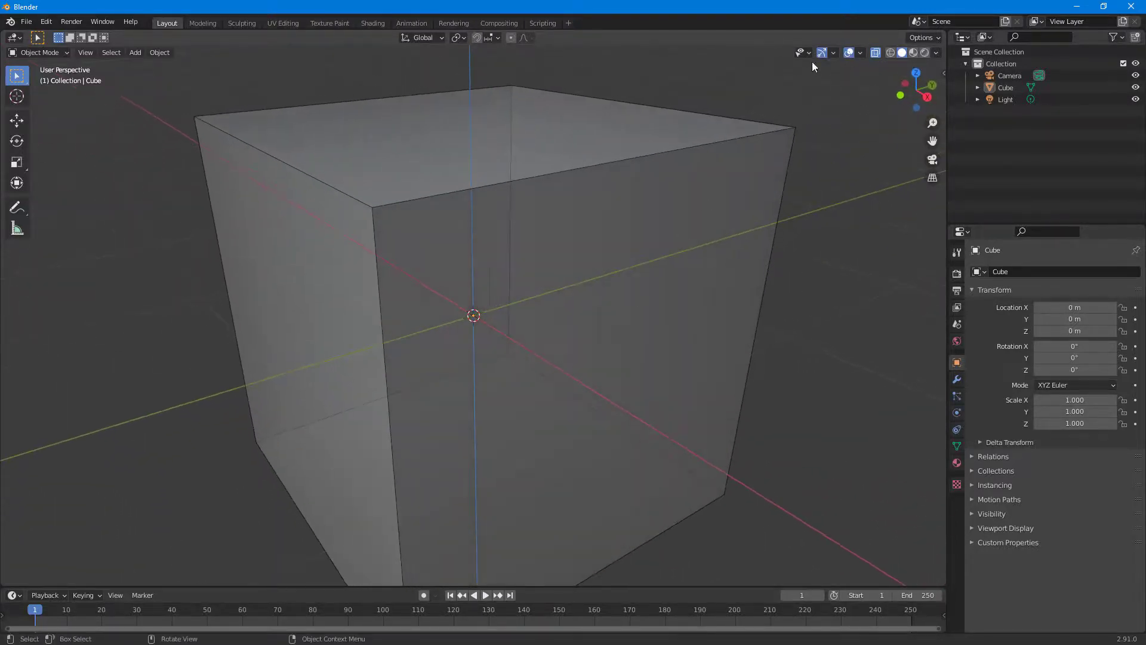
Toggle X-ray off and back on, leaving the cube see-through at a new angle.
click(874, 54)
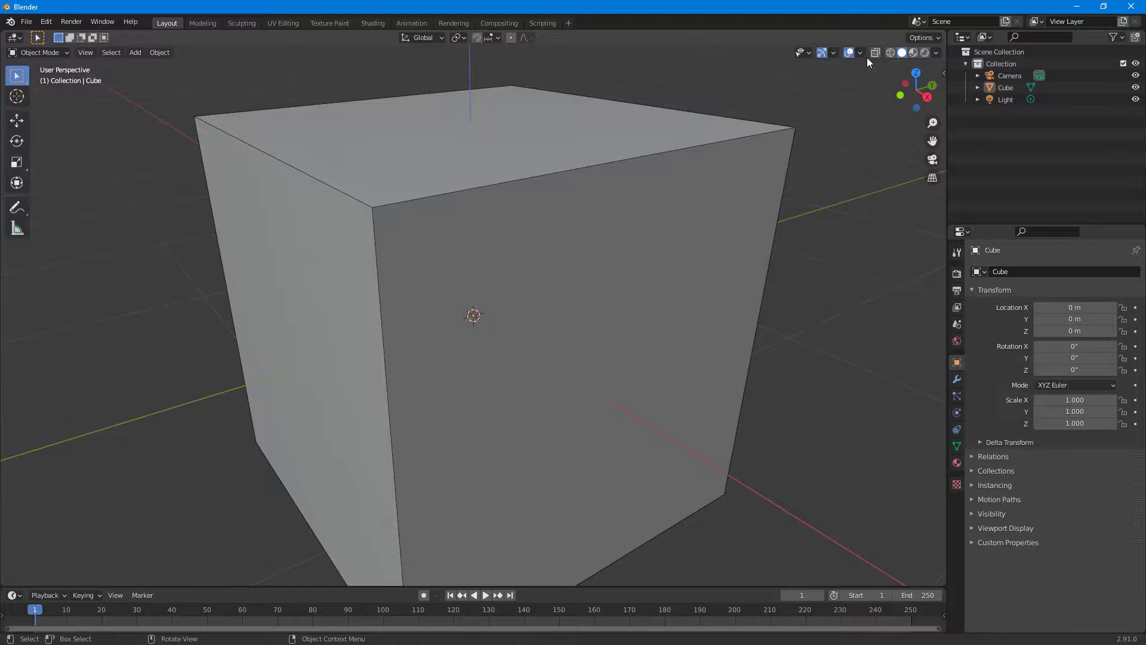
click(874, 54)
scroll(774, 229, down, 10)
scroll(770, 236, up, 4)
scroll(753, 245, down, 2)
mouse_move(711, 306)
middle_down()
mouse_move(591, 294)
mouse_move(670, 324)
mouse_move(693, 315)
mouse_move(690, 301)
middle_up()
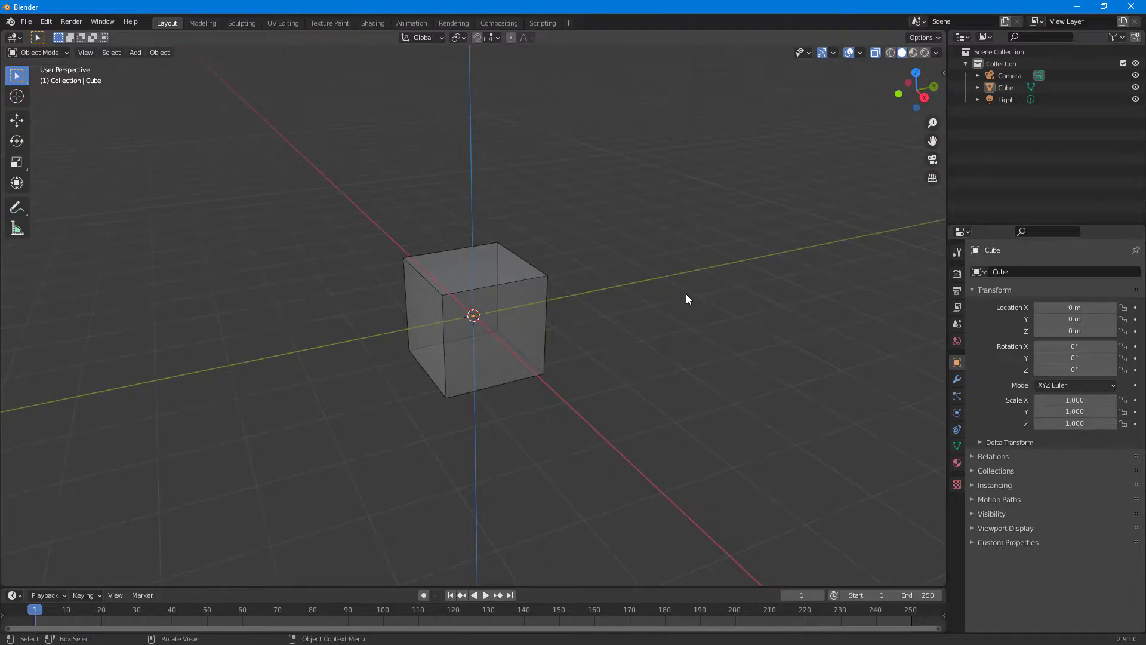